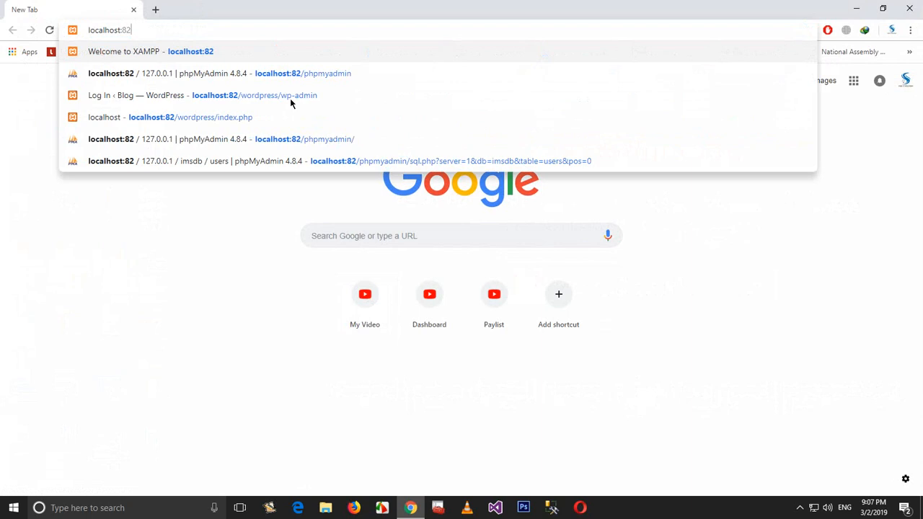
Open the WordPress admin dashboard at localhost:82/wordpress/wp-admin/.
key("BackSpace")
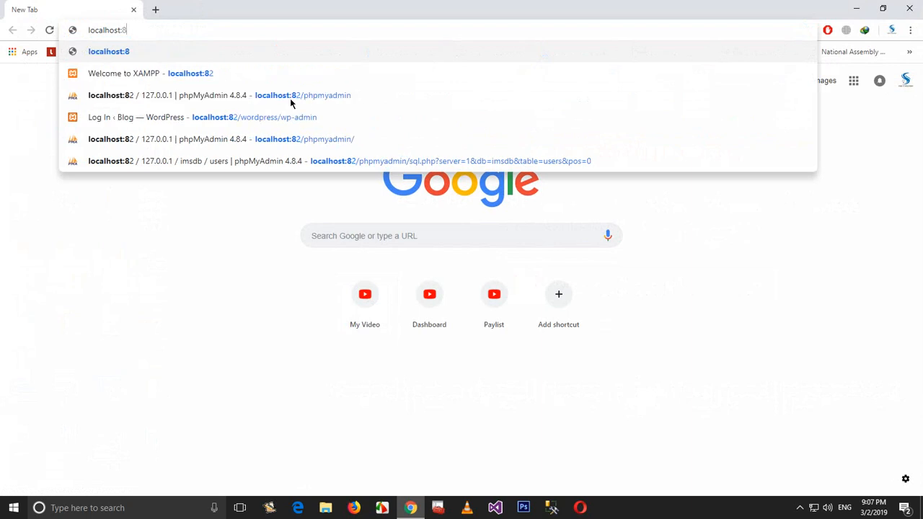
type("2/wor")
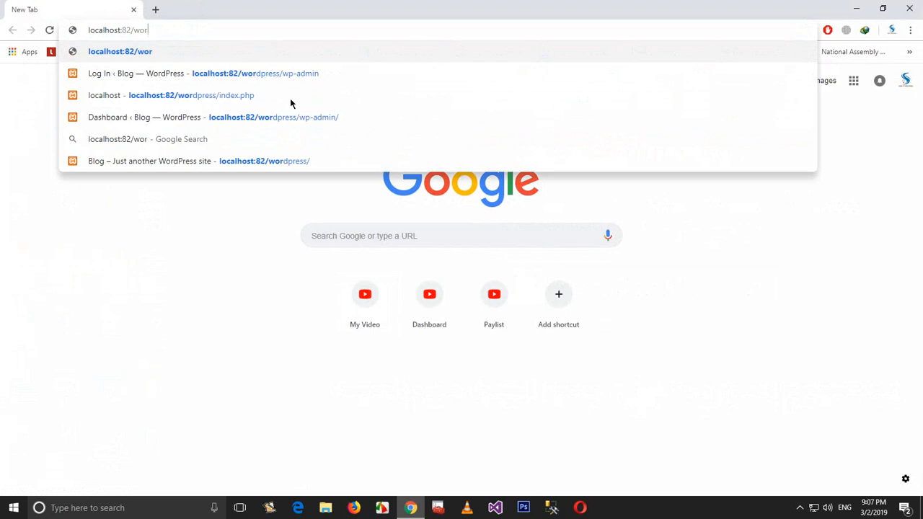
type("dpress")
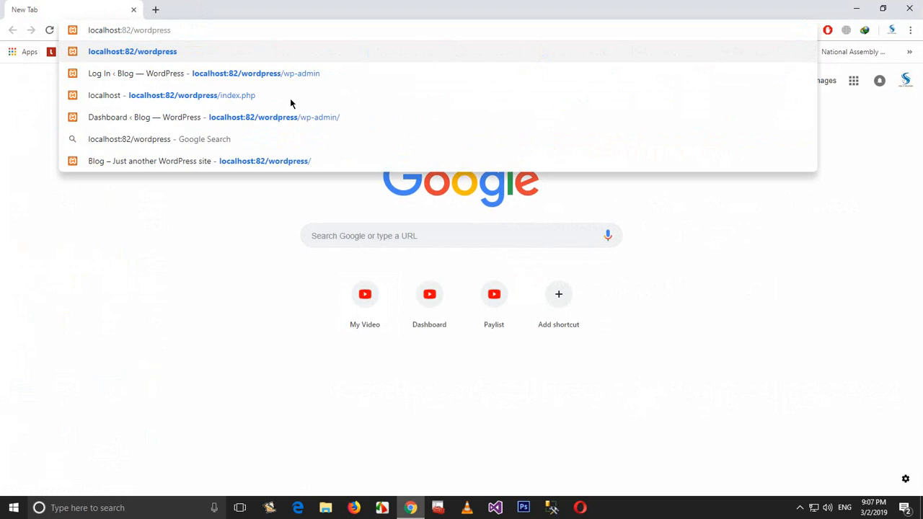
type("/wp-admi")
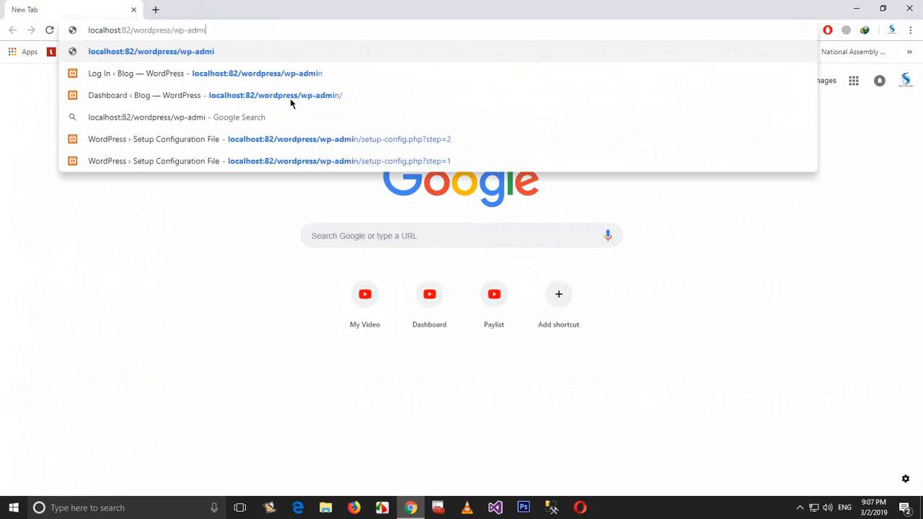
left_click(291, 103)
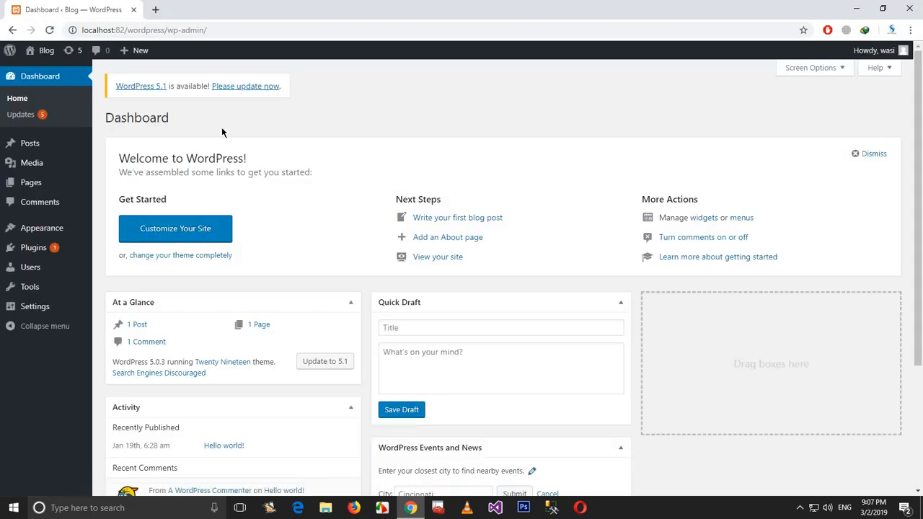
Open the blog's public site in a new browser tab and look over its front page.
mouse_move(40, 181)
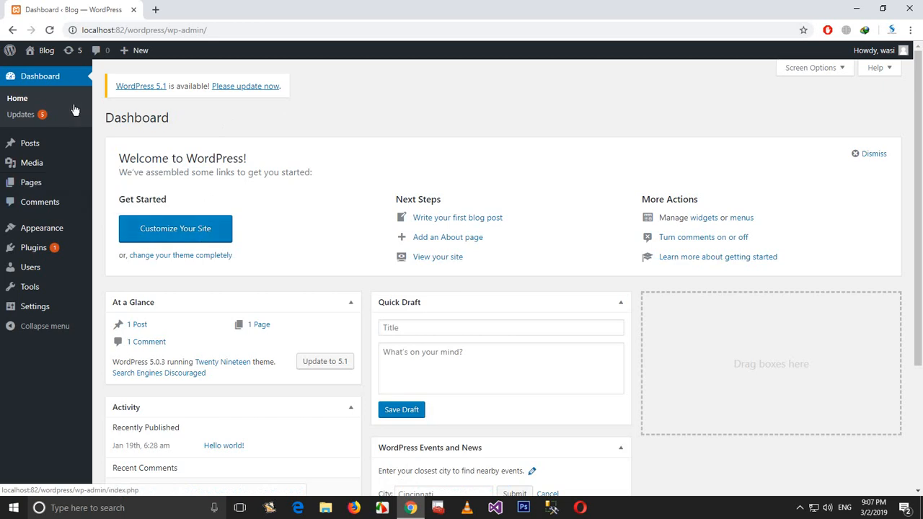
mouse_move(36, 50)
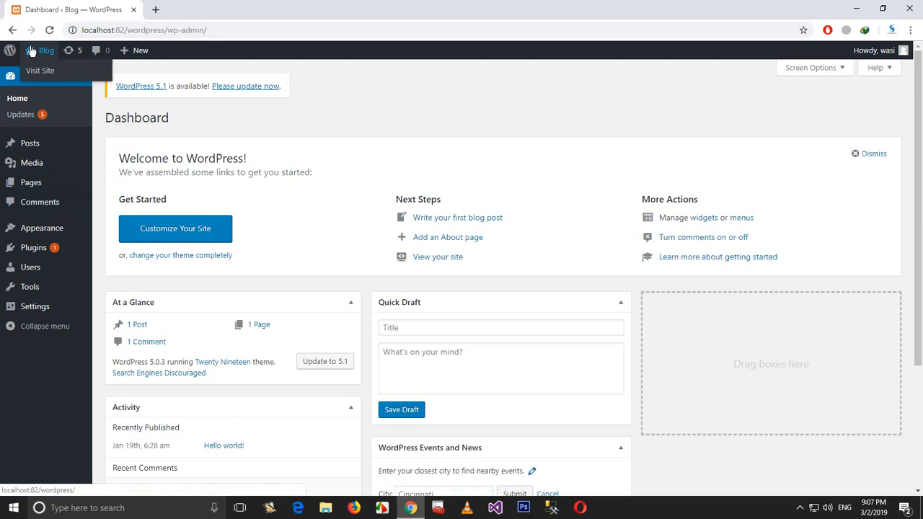
right_click(38, 73)
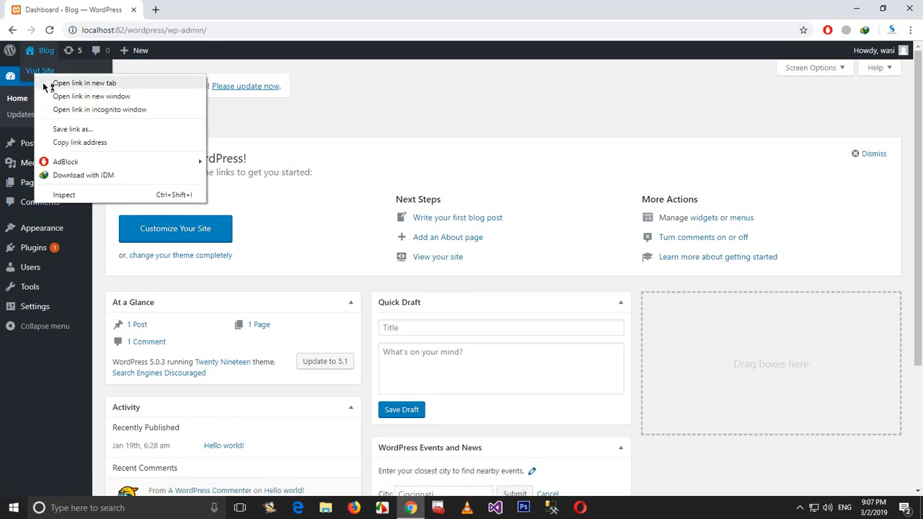
left_click(44, 85)
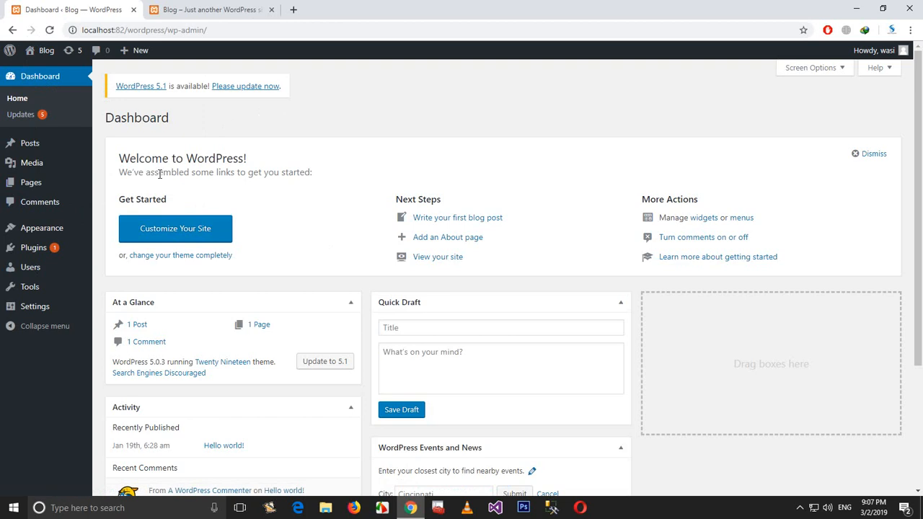
left_click(209, 10)
scroll(289, 289, "down", 5)
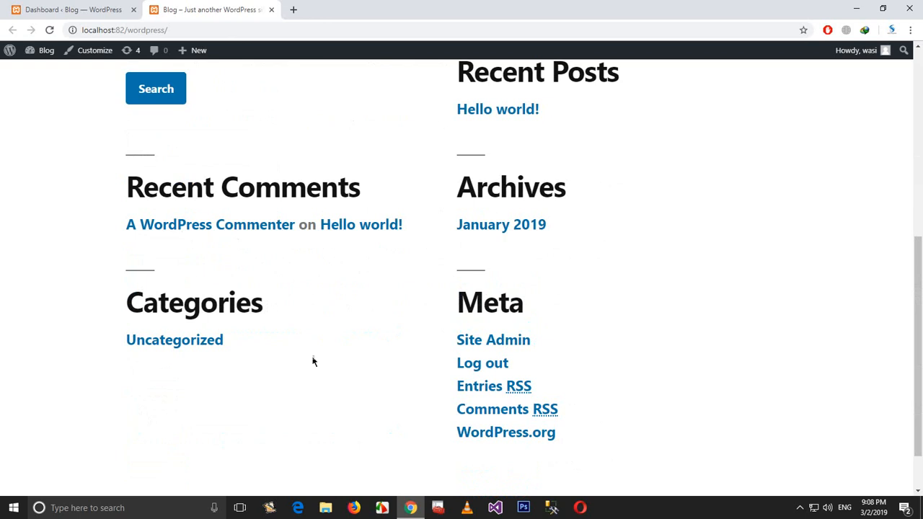
scroll(303, 354, "down", 2)
scroll(278, 344, "up", 6)
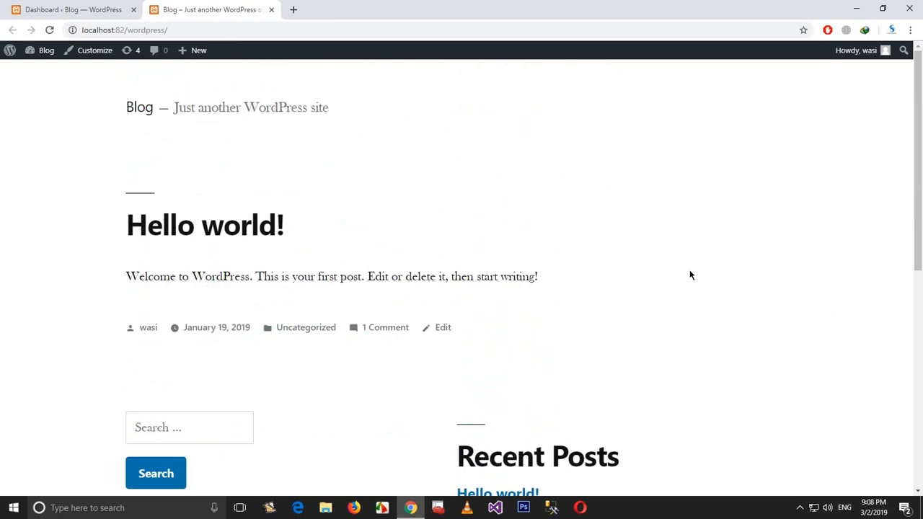
Return to the dashboard, start customizing the site and open the theme browser to change the active theme.
left_click(61, 9)
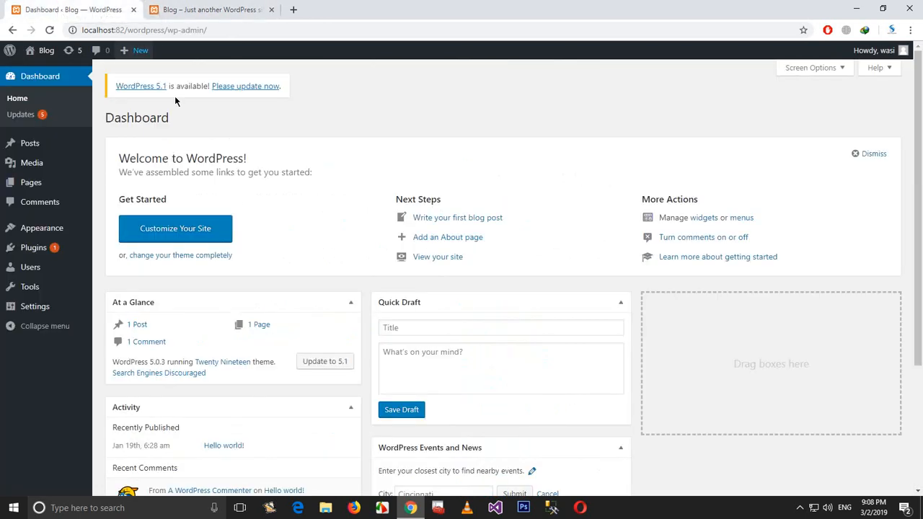
left_click(176, 239)
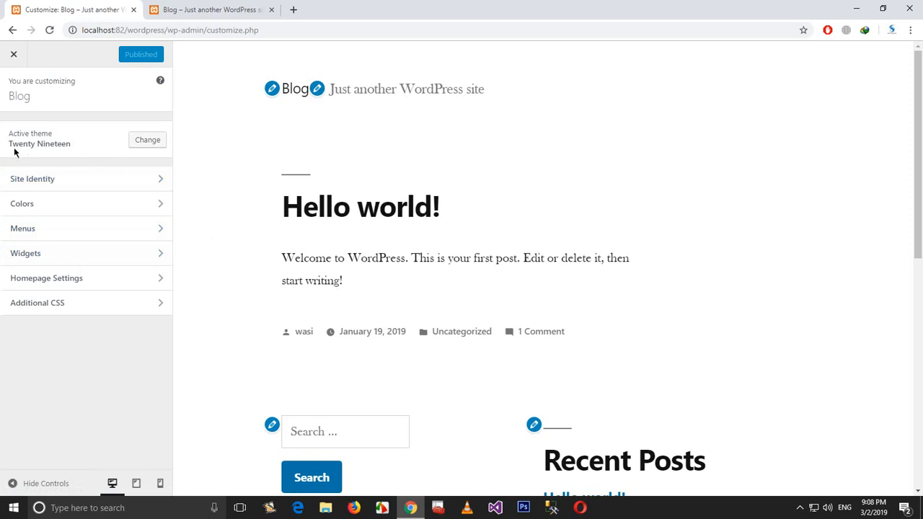
left_click(141, 143)
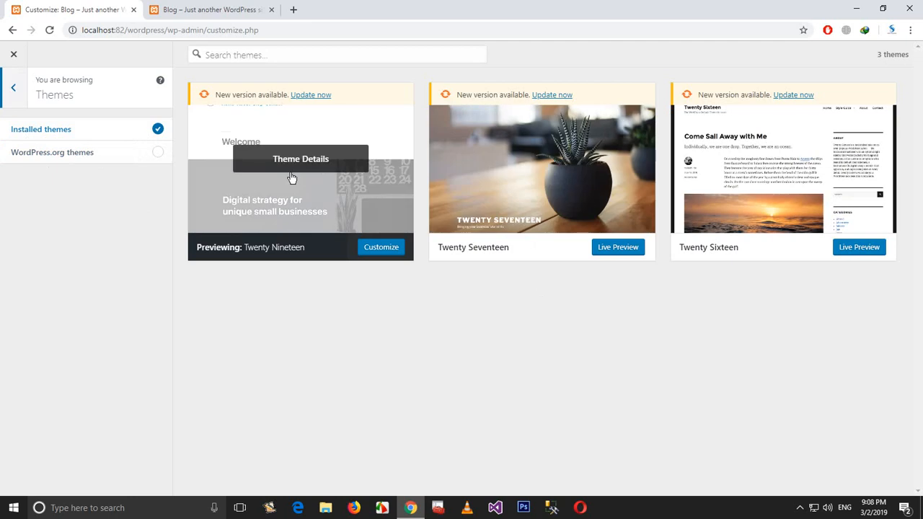
Check the WordPress.org themes, then go back to the installed themes and live preview Twenty Seventeen.
left_click(133, 159)
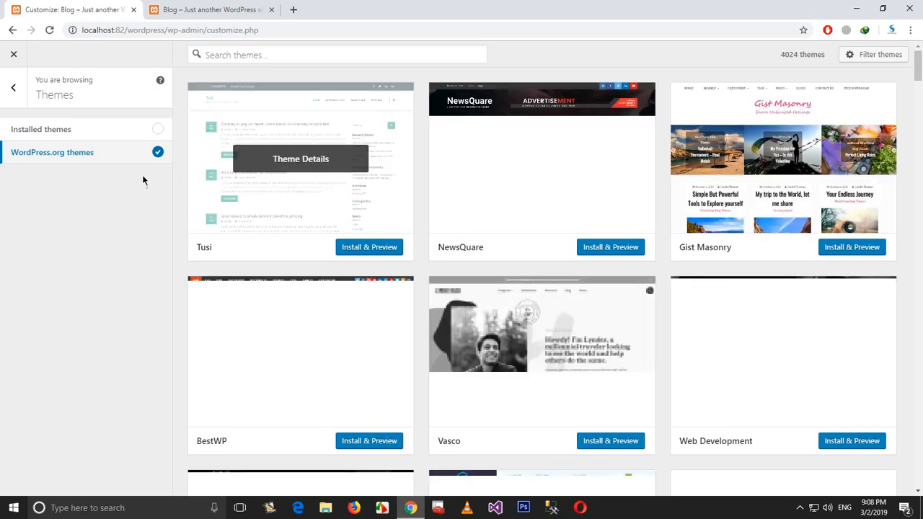
left_click(148, 136)
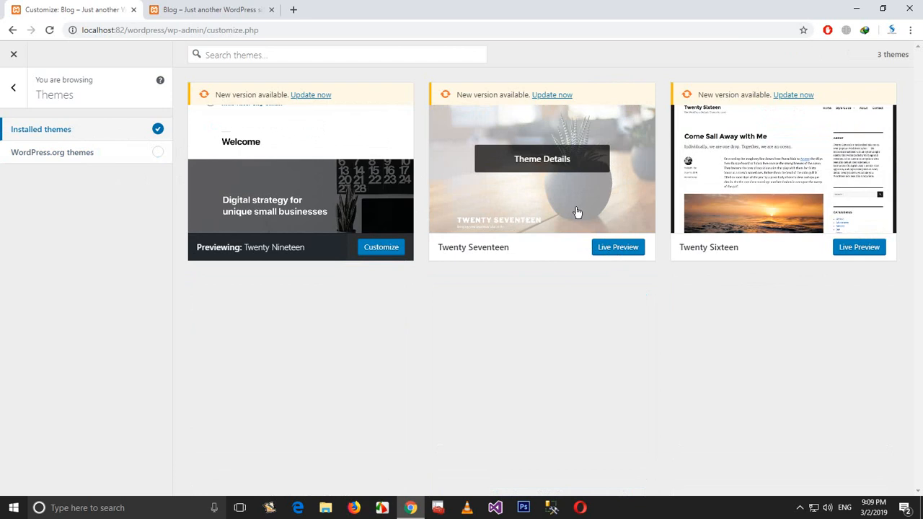
left_click(610, 247)
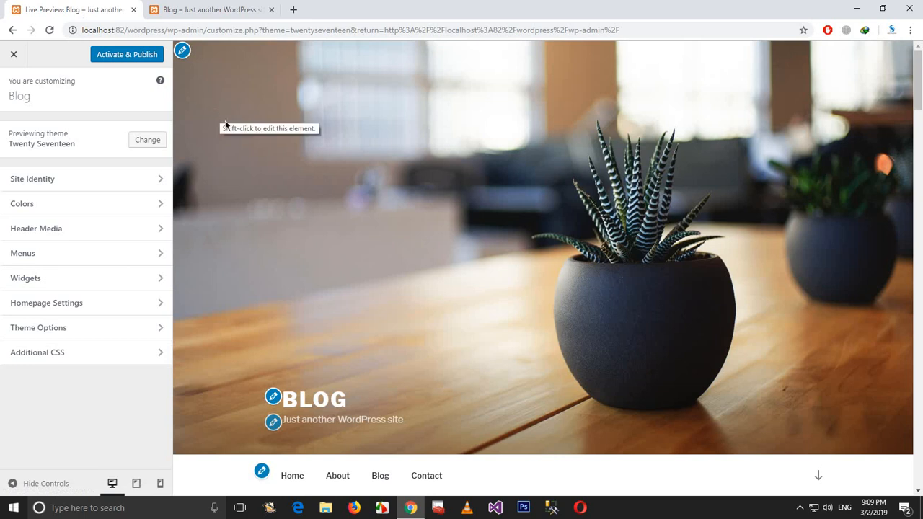
Examine the Twenty Seventeen preview, including its header image, navigation and homepage sections.
scroll(274, 169, "down", 2)
scroll(275, 168, "down", 3)
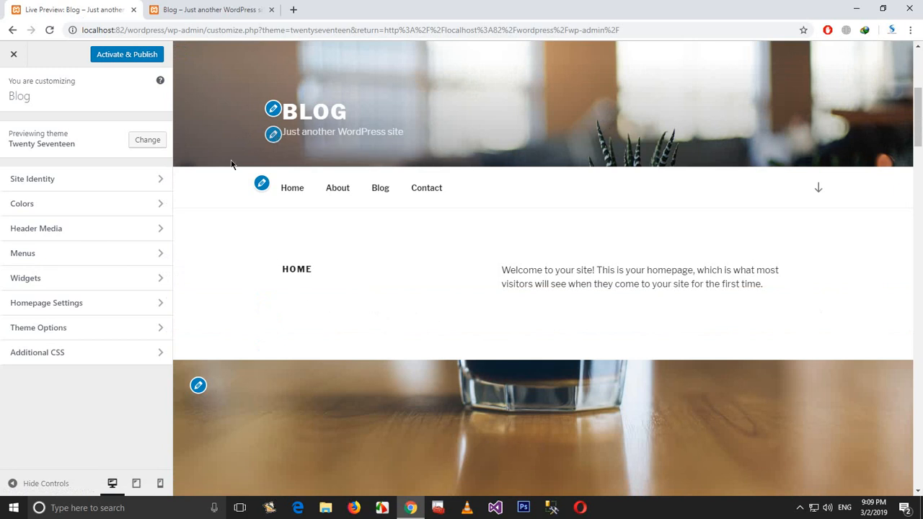
scroll(235, 213, "up", 4)
scroll(291, 296, "down", 3)
scroll(333, 268, "down", 10)
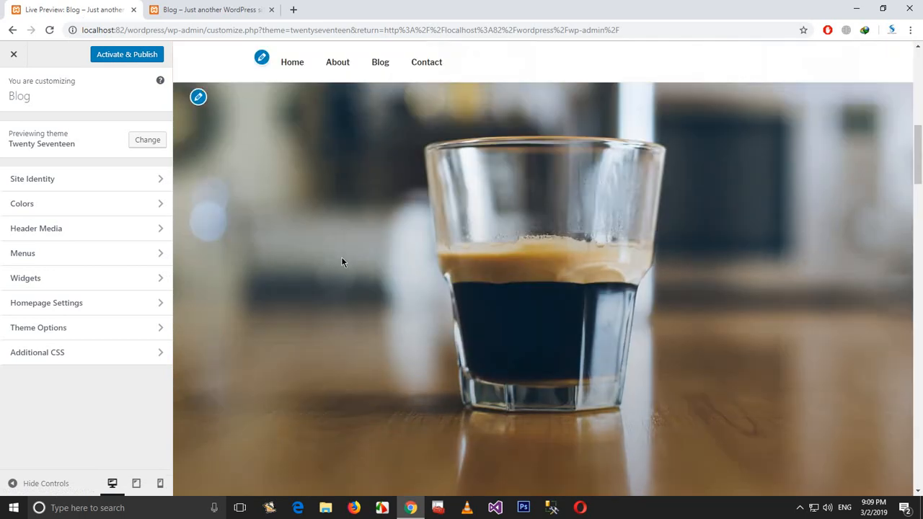
scroll(339, 296, "up", 3)
scroll(339, 300, "up", 10)
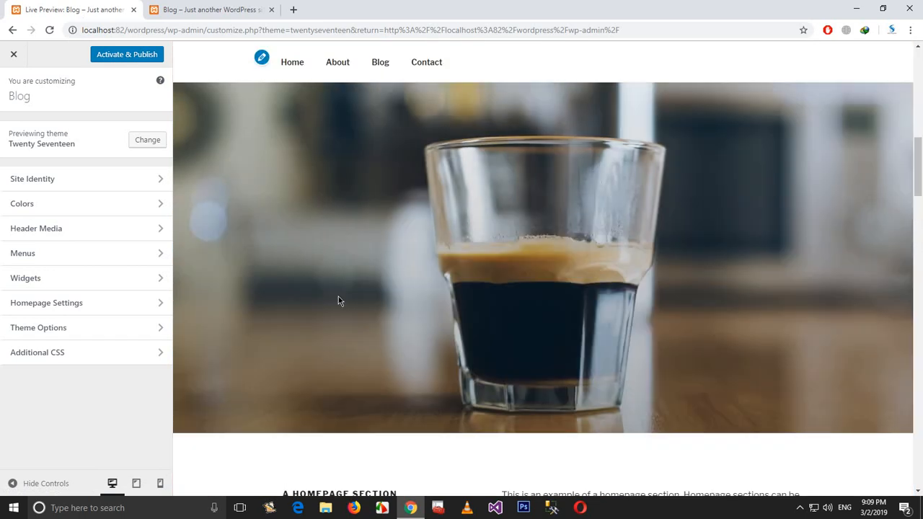
scroll(355, 302, "down", 4)
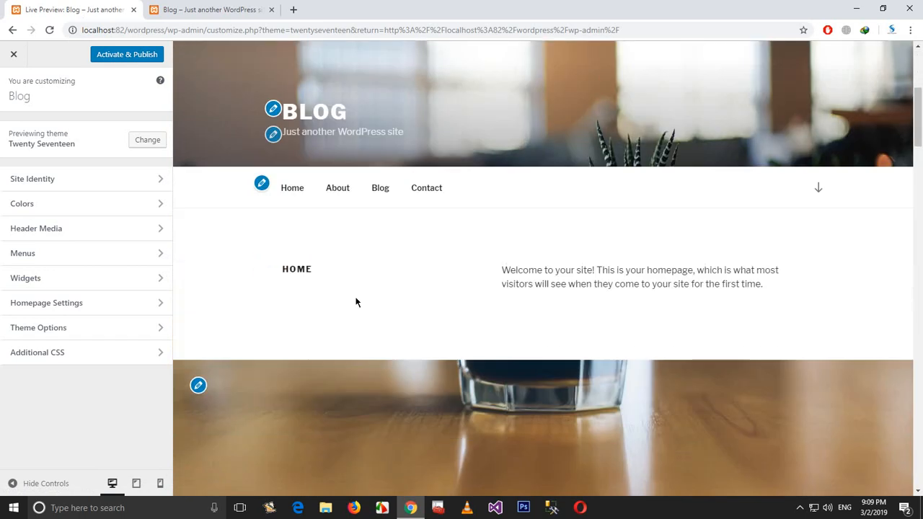
scroll(355, 301, "up", 1)
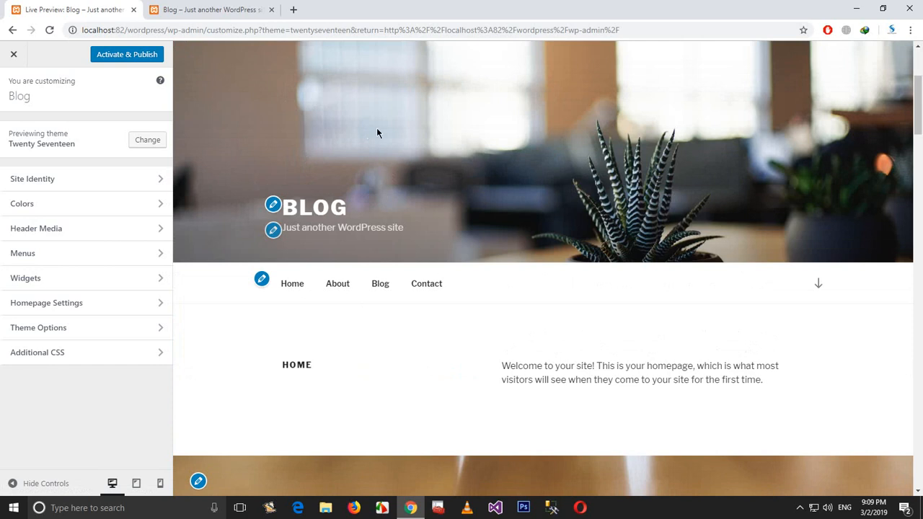
left_click_drag(917, 114, 902, 313)
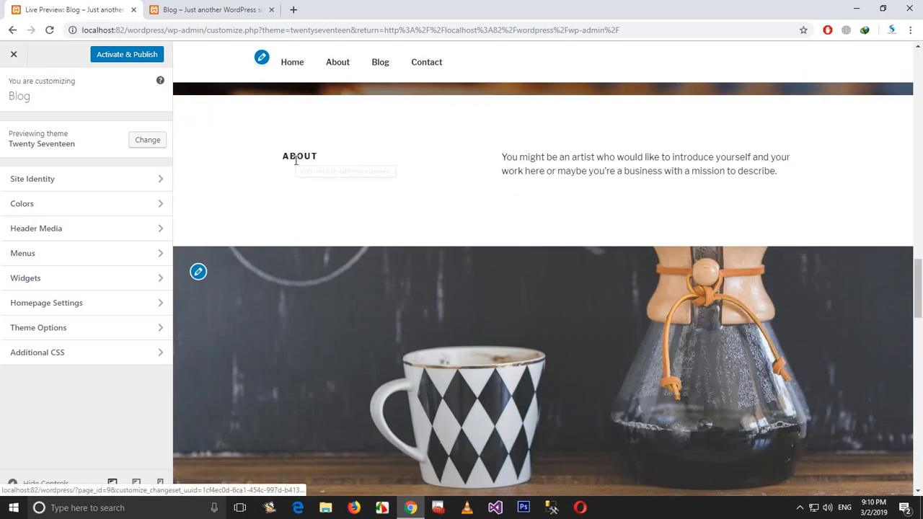
scroll(295, 164, "up", 3)
Reload the public site in the other tab to check which theme it uses, and return to the preview.
left_click(209, 10)
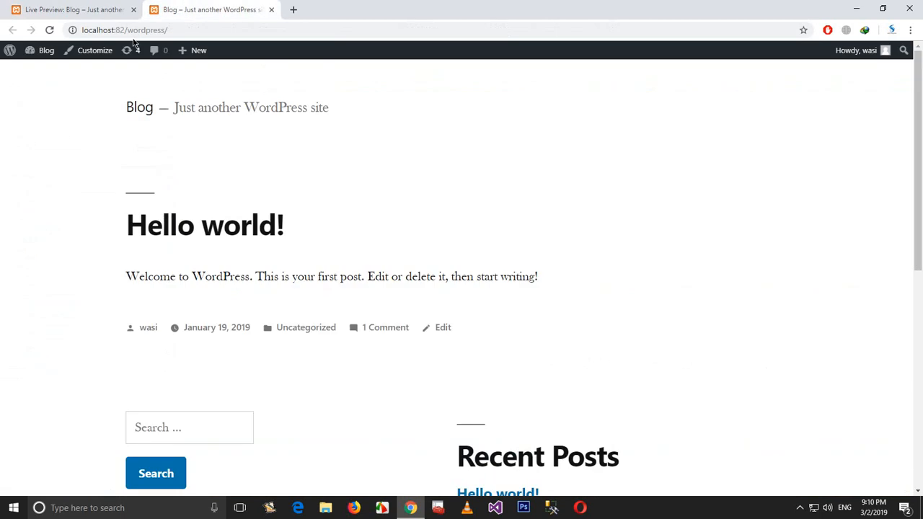
left_click(49, 30)
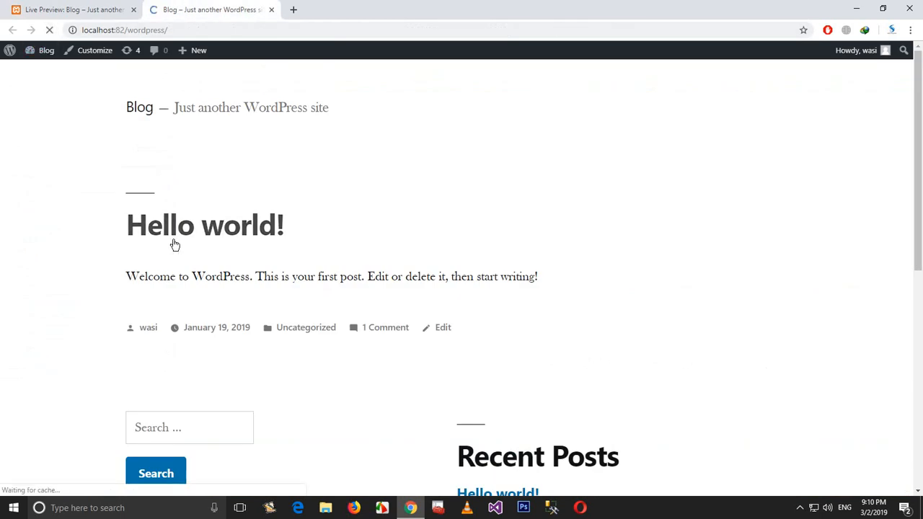
left_click(109, 7)
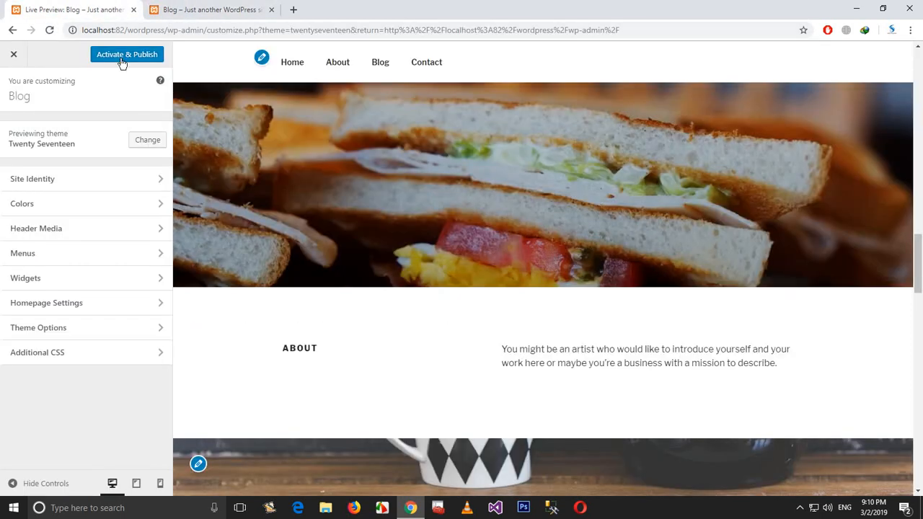
Activate and publish the Twenty Seventeen theme, and reload the public site in the other tab.
left_click(123, 62)
left_click(187, 11)
left_click(50, 31)
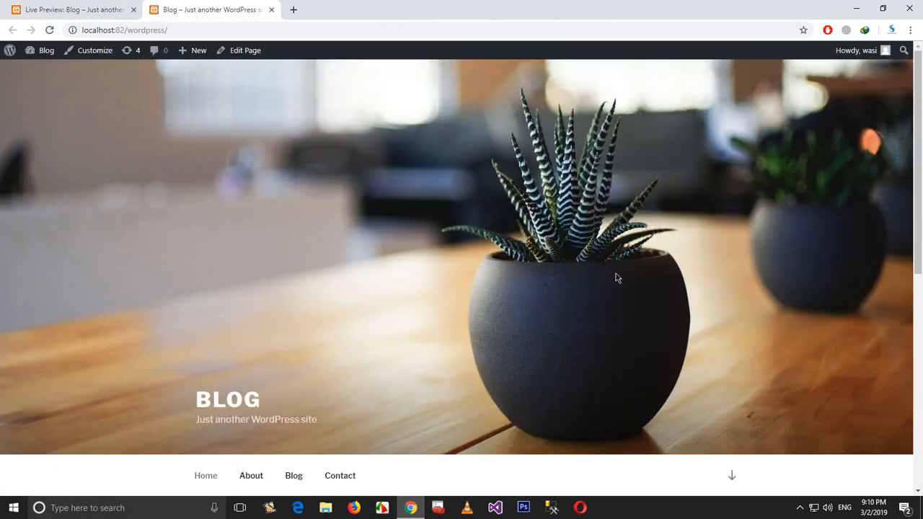
Examine the public site's front page in the new theme, from the header and navigation down to the footer.
scroll(618, 277, "down", 3)
scroll(622, 282, "down", 2)
scroll(622, 280, "up", 6)
scroll(423, 340, "down", 4)
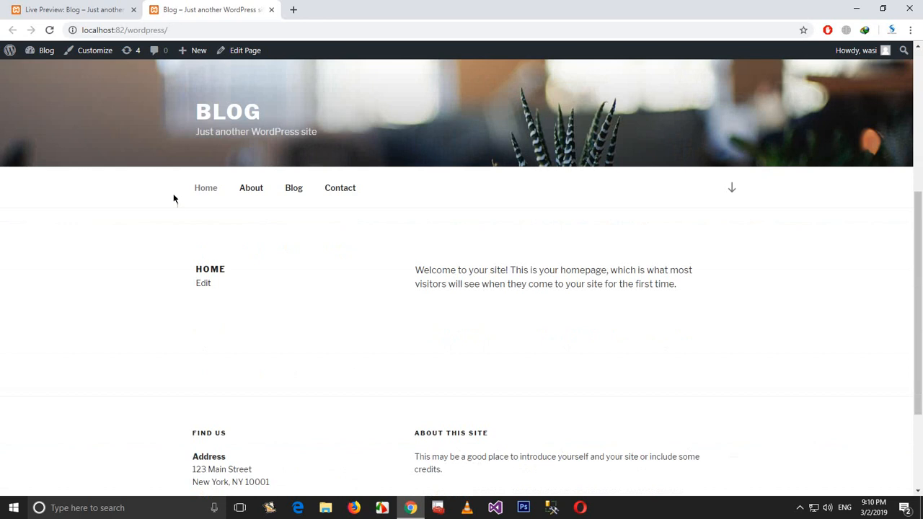
scroll(244, 391, "down", 2)
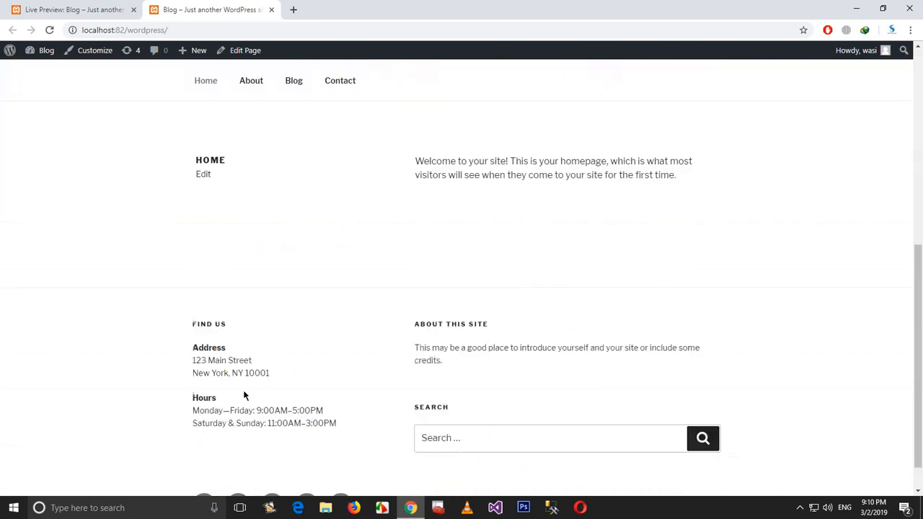
scroll(243, 390, "up", 2)
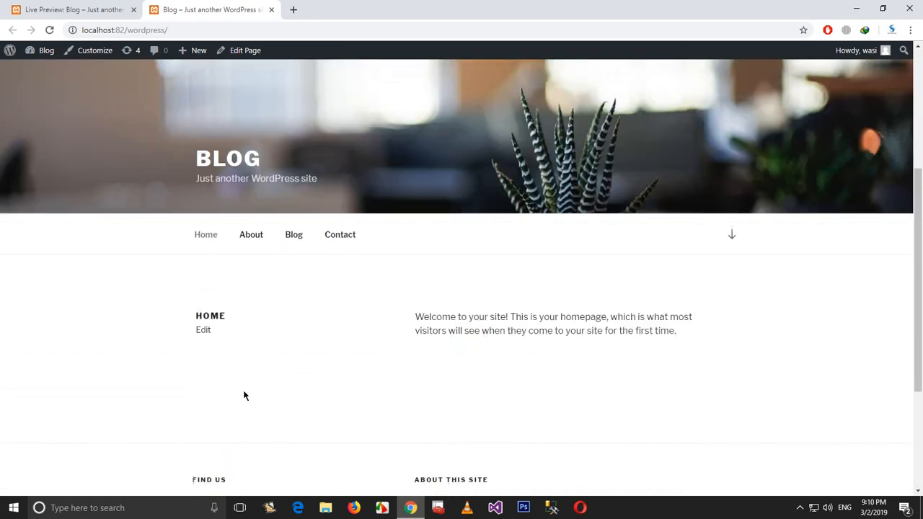
scroll(243, 390, "down", 2)
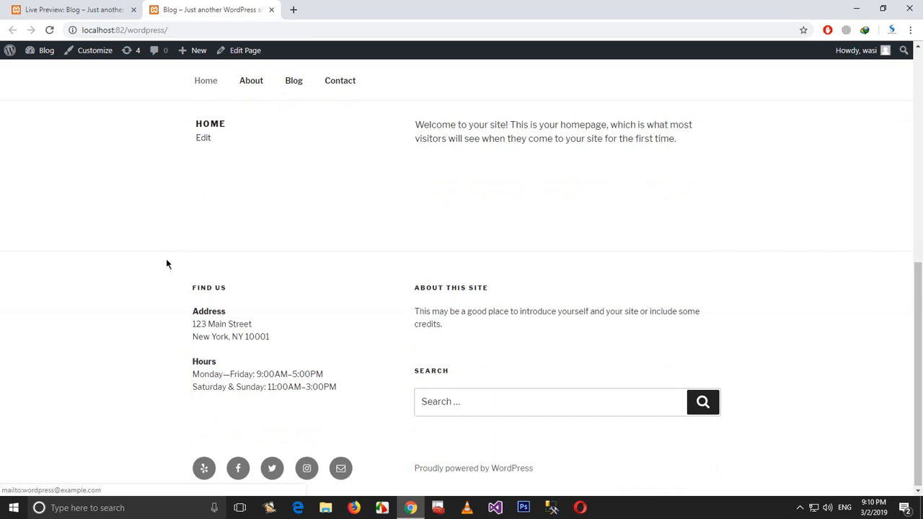
scroll(166, 258, "up", 2)
Close the Twenty Seventeen preview, start customizing the site again from the dashboard and open the theme browser.
left_click(45, 9)
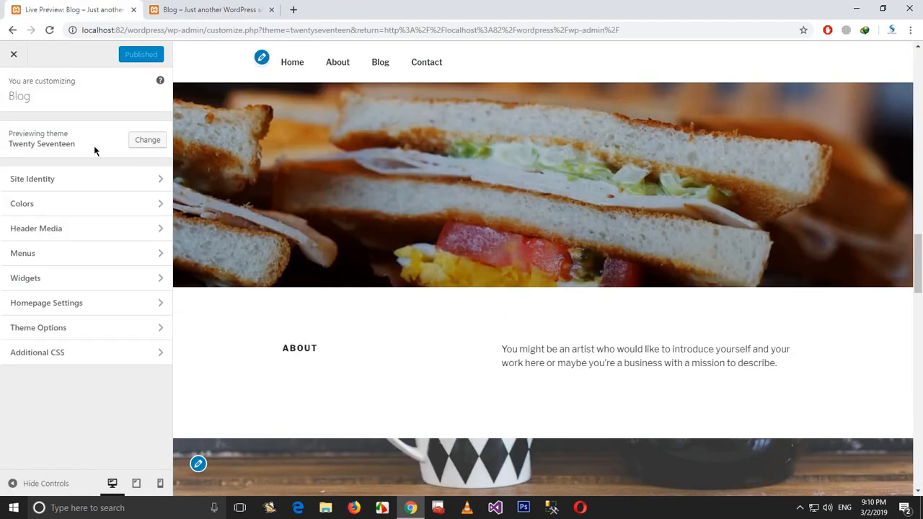
left_click(16, 59)
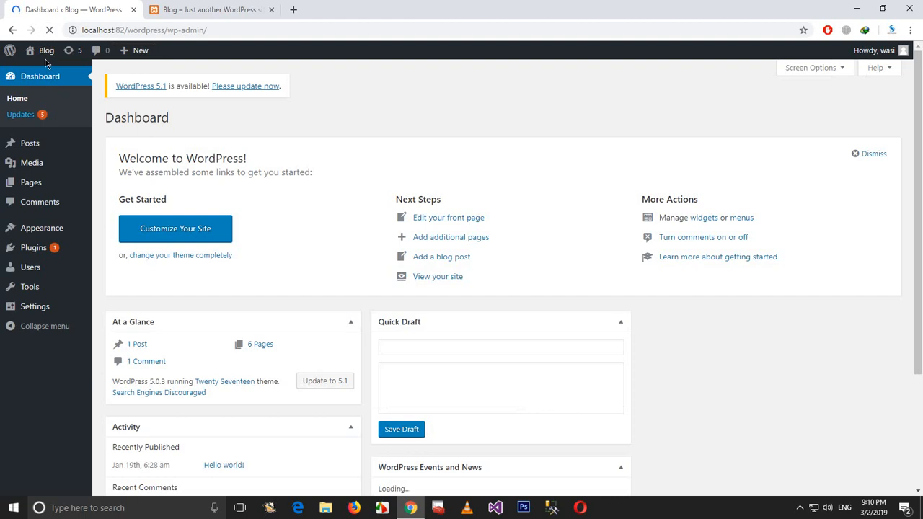
left_click(159, 247)
left_click(162, 241)
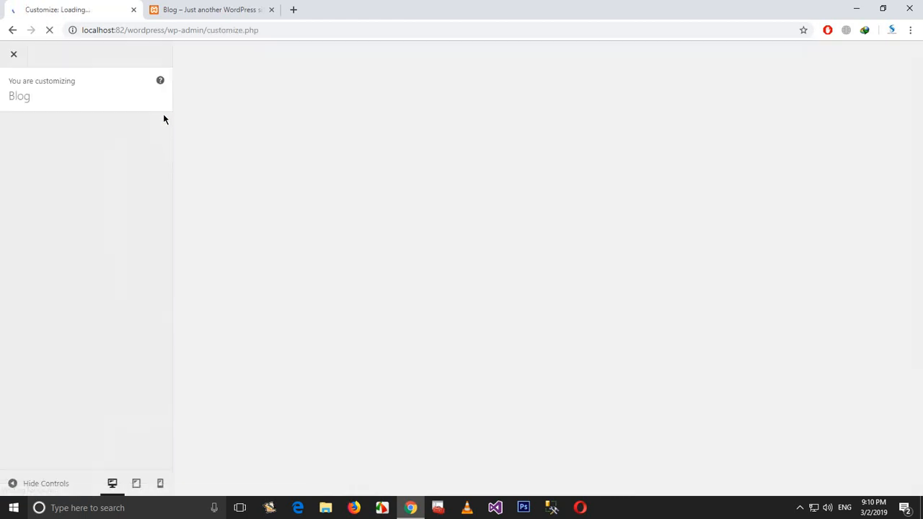
left_click(142, 147)
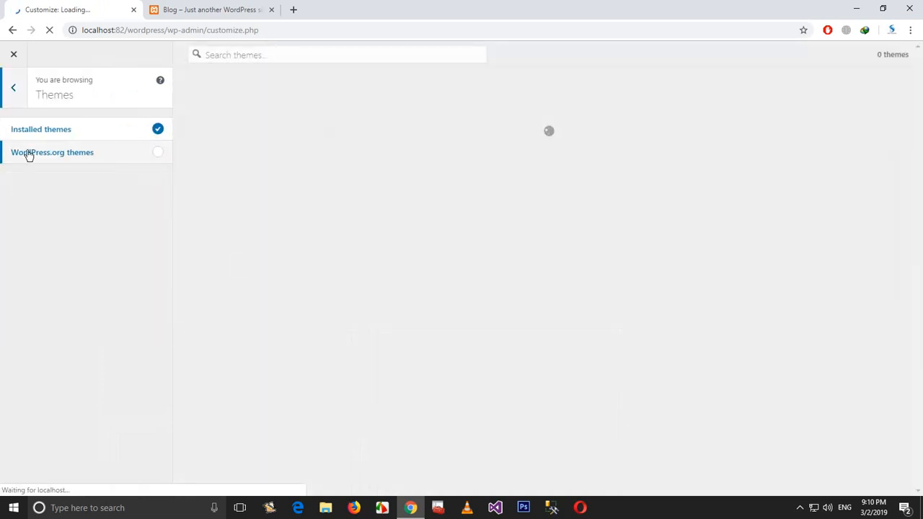
Switch the theme browser to the WordPress.org themes and browse the catalogue down to the thebis theme.
left_click(109, 157)
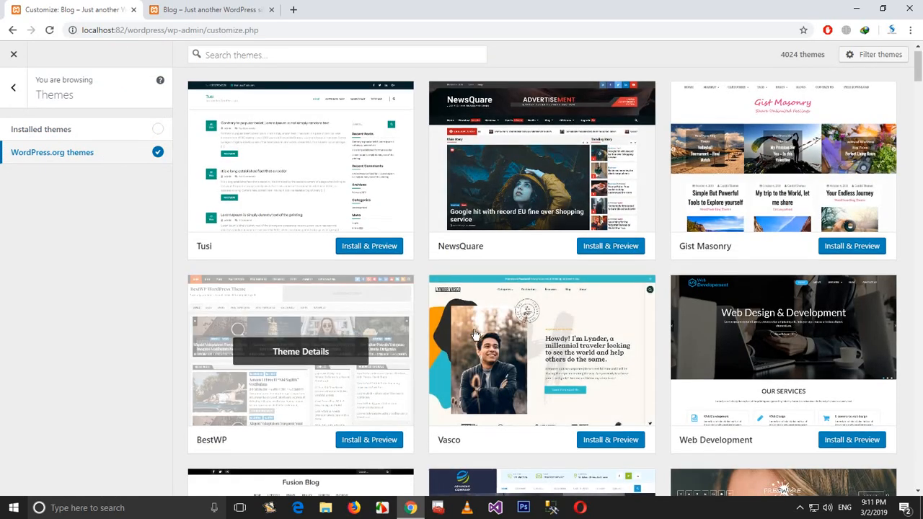
scroll(475, 336, "down", 4)
scroll(475, 337, "down", 3)
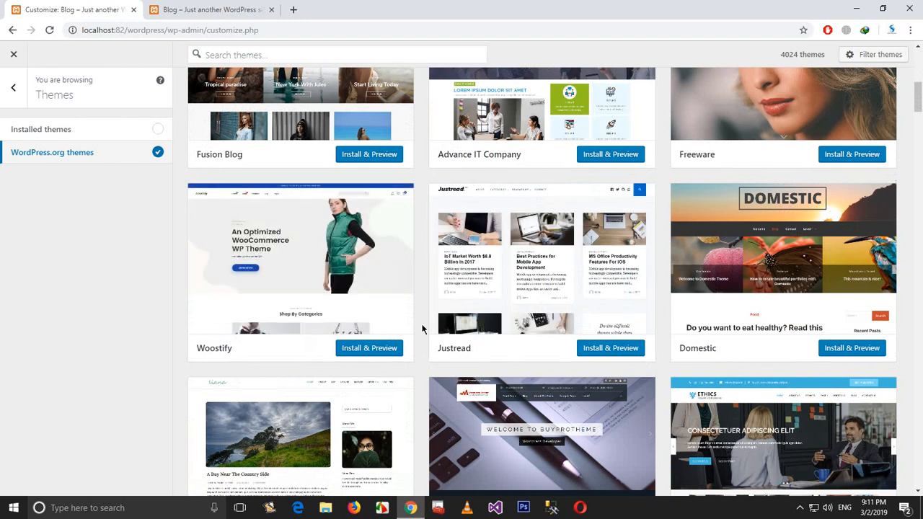
scroll(422, 330, "down", 4)
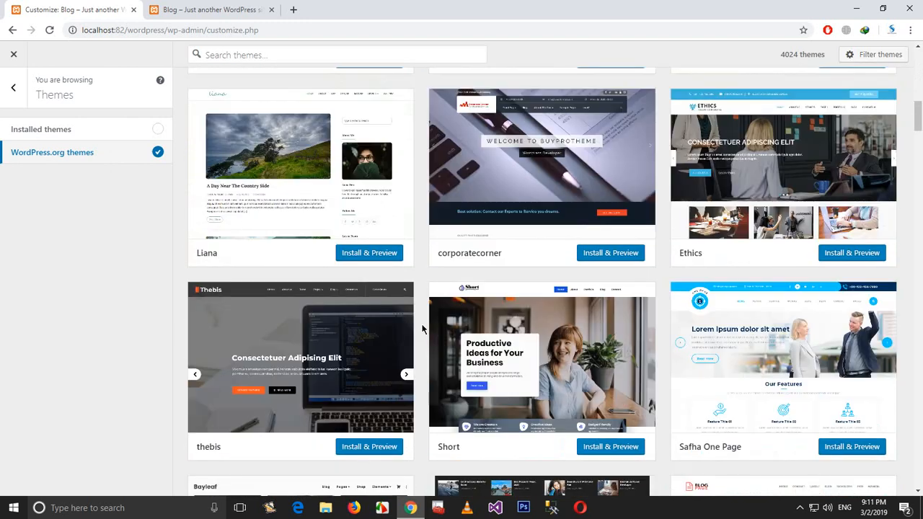
scroll(423, 329, "down", 3)
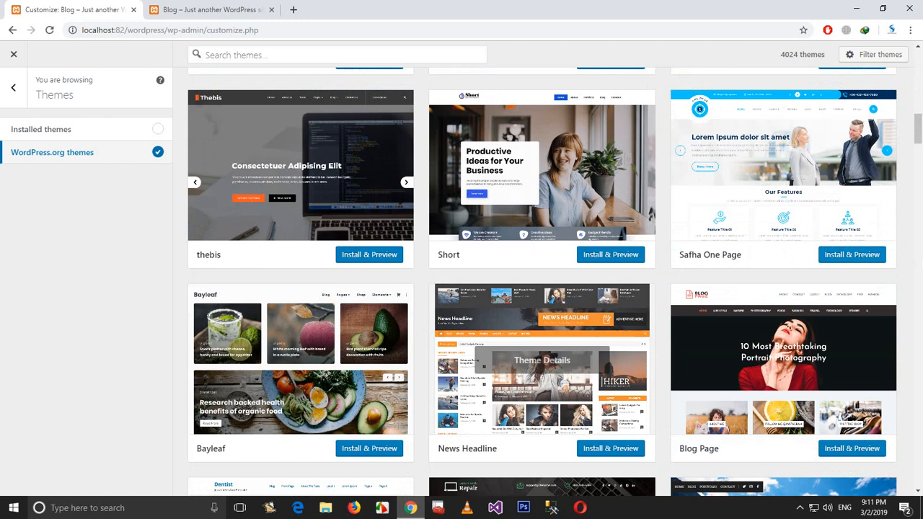
left_click_drag(919, 131, 919, 138)
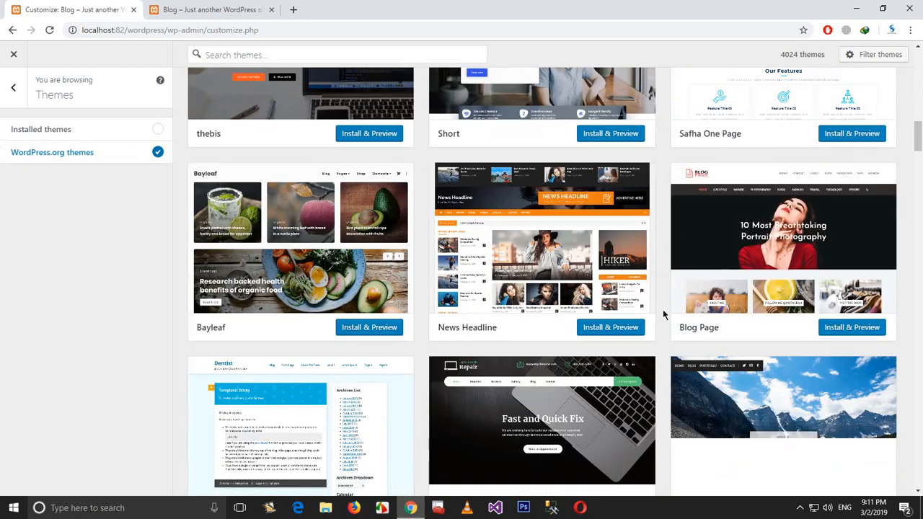
scroll(662, 309, "up", 3)
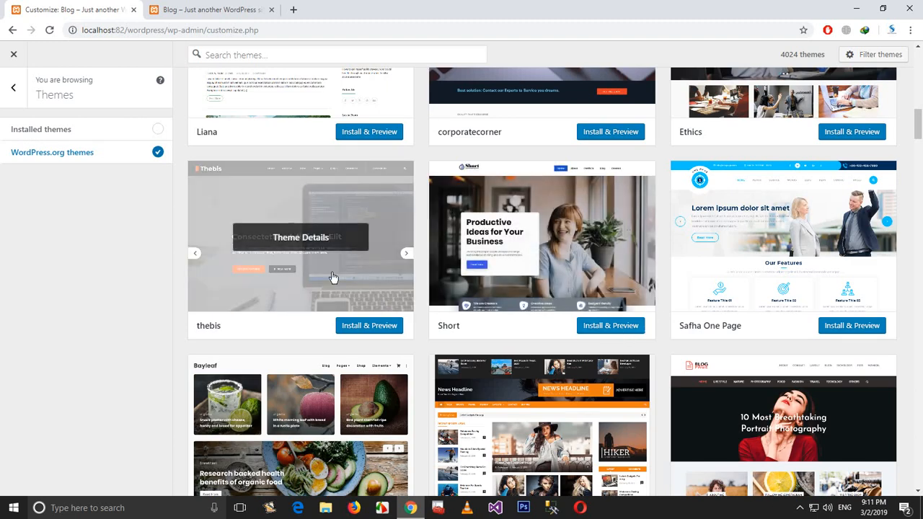
Open the details of the thebis theme, look through the themes that follow it and return to thebis.
left_click(323, 289)
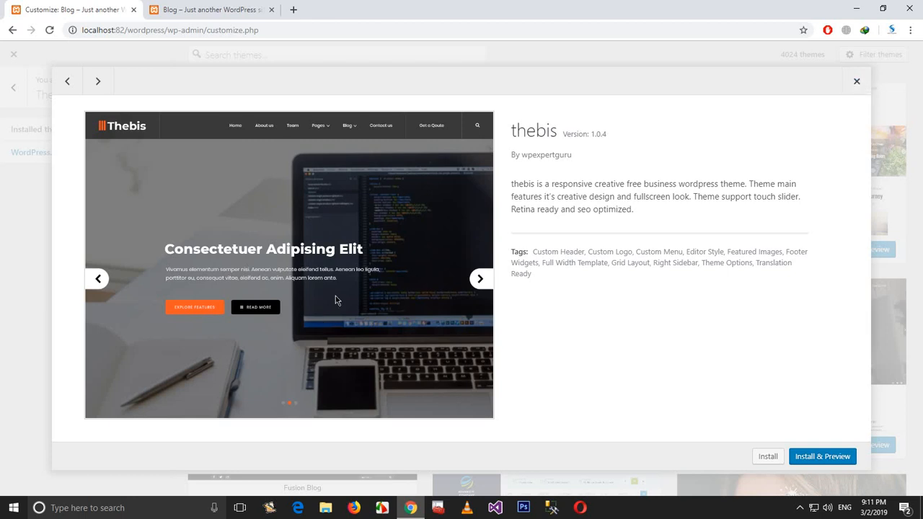
left_click(99, 80)
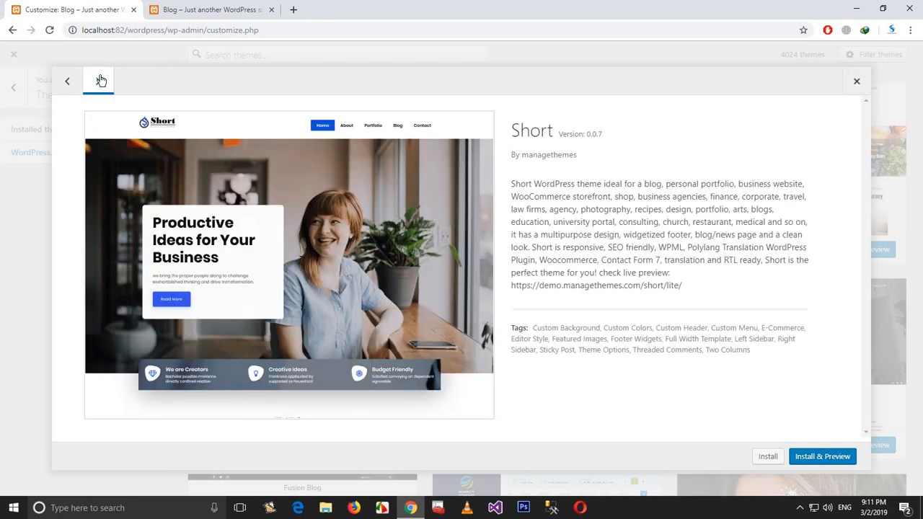
left_click(99, 81)
left_click(64, 82)
left_click(64, 81)
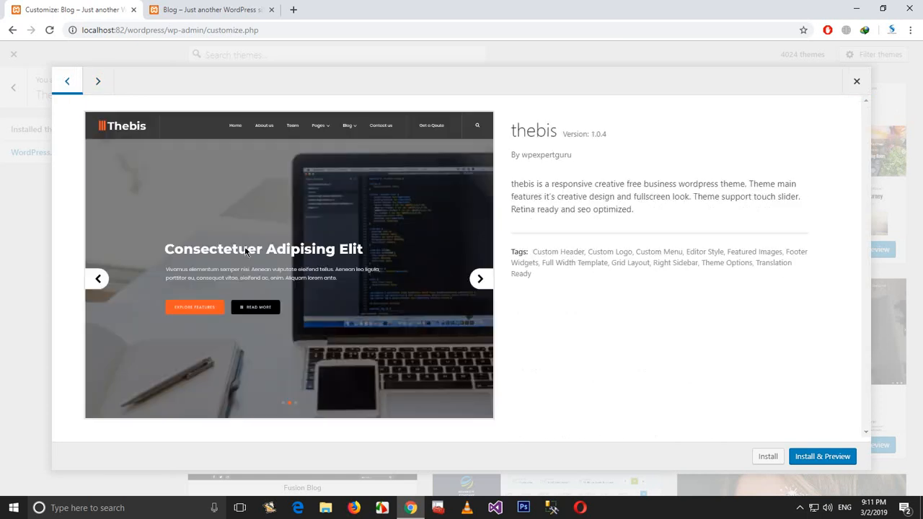
Install and preview the thebis theme, reloading the public site in the other tab during the download.
left_click(835, 465)
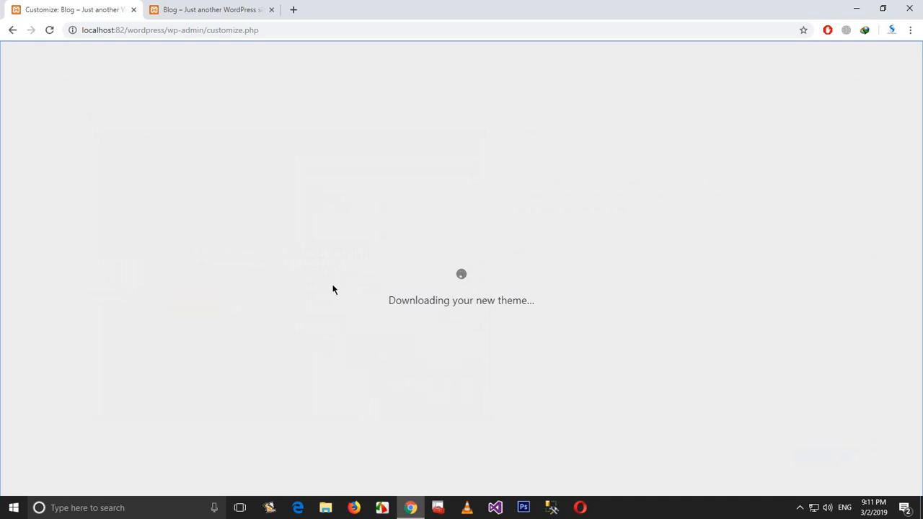
left_click(206, 9)
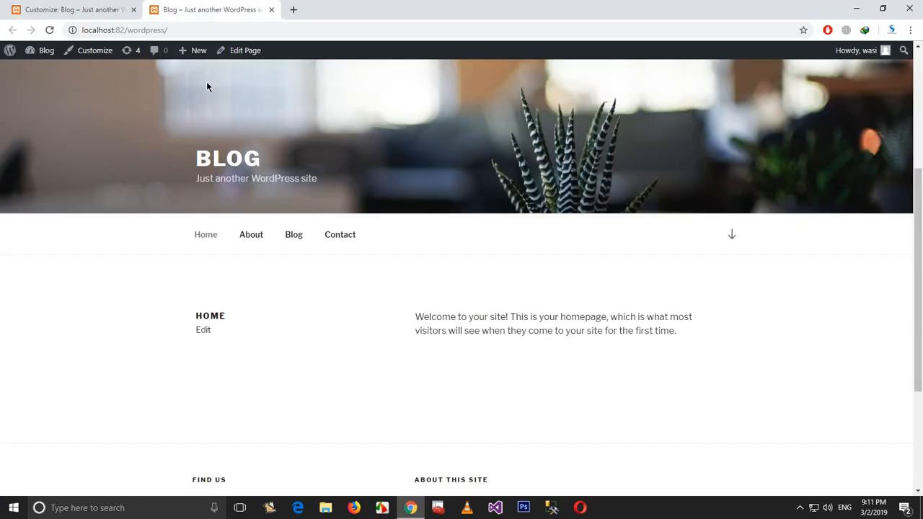
left_click(49, 29)
left_click(70, 10)
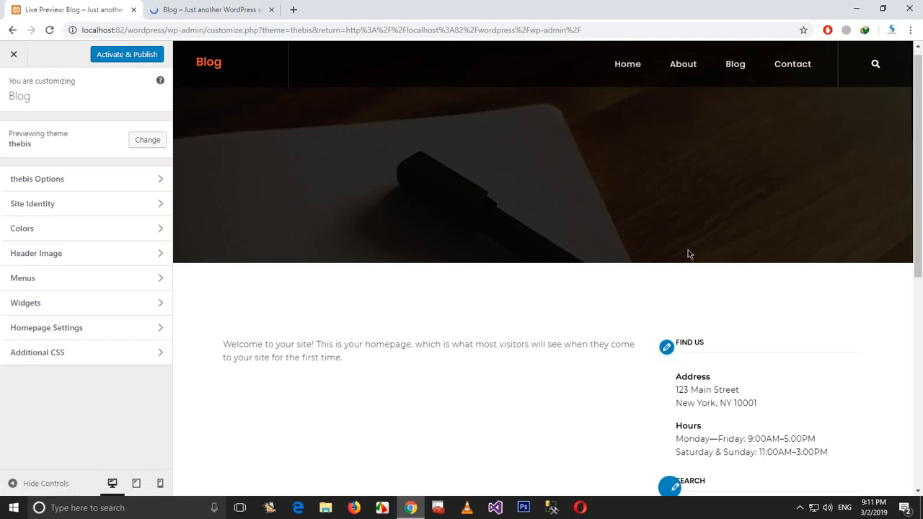
Examine the thebis preview of the front page, from the header and navigation down to the footer.
scroll(663, 253, "down", 5)
scroll(638, 256, "up", 5)
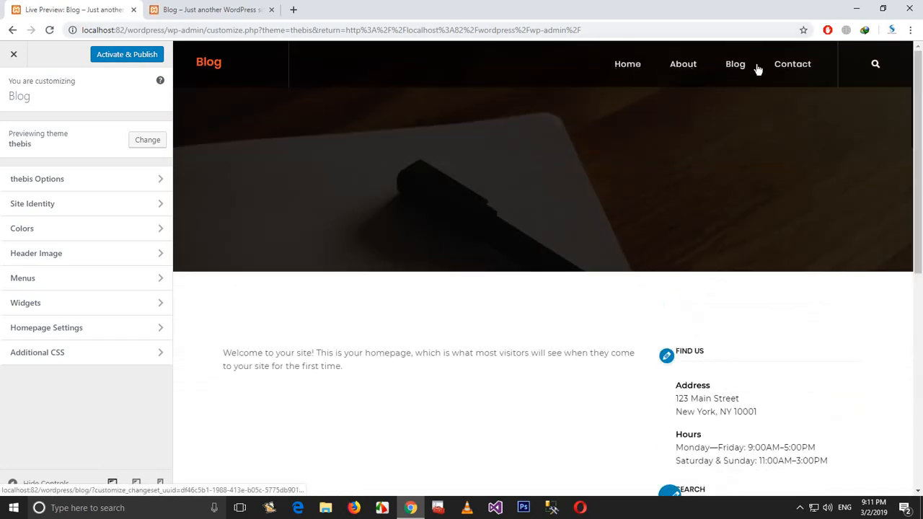
scroll(708, 274, "down", 6)
scroll(692, 280, "up", 6)
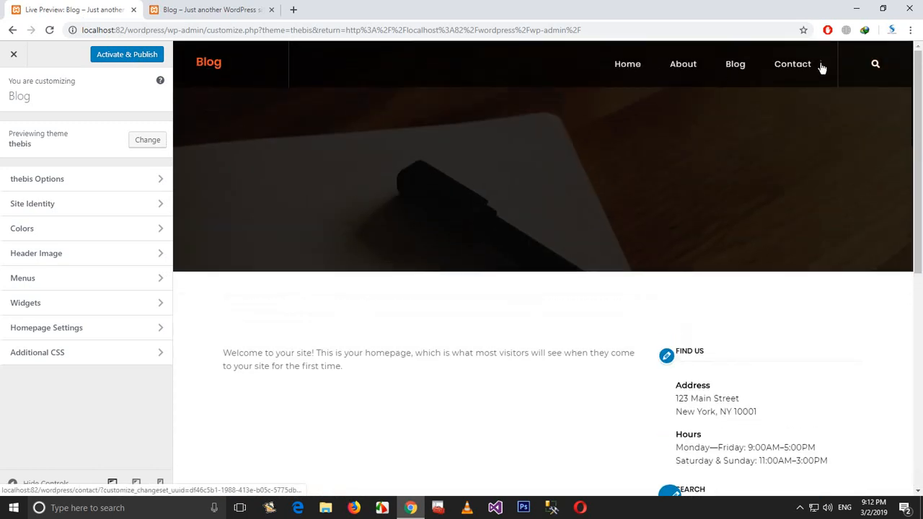
scroll(581, 218, "down", 5)
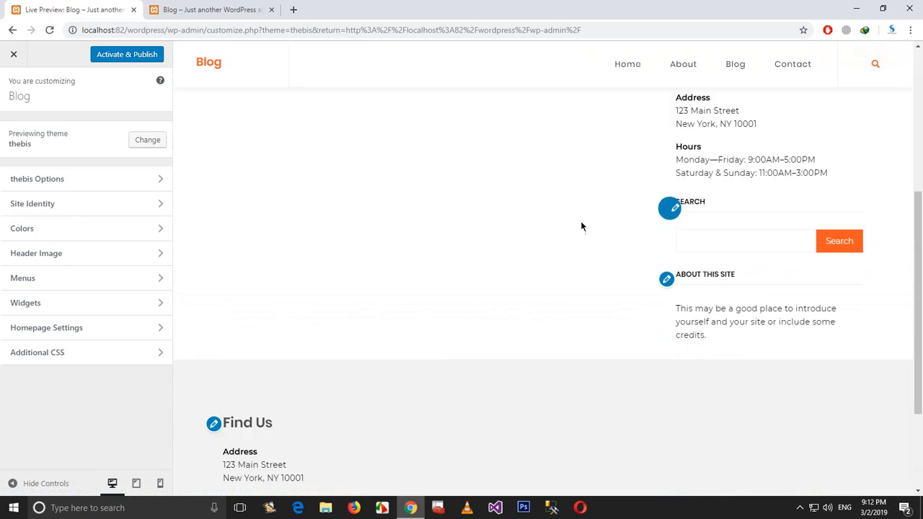
scroll(484, 306, "down", 2)
Compare the public site's front page in the other tab with the thebis preview.
left_click(173, 9)
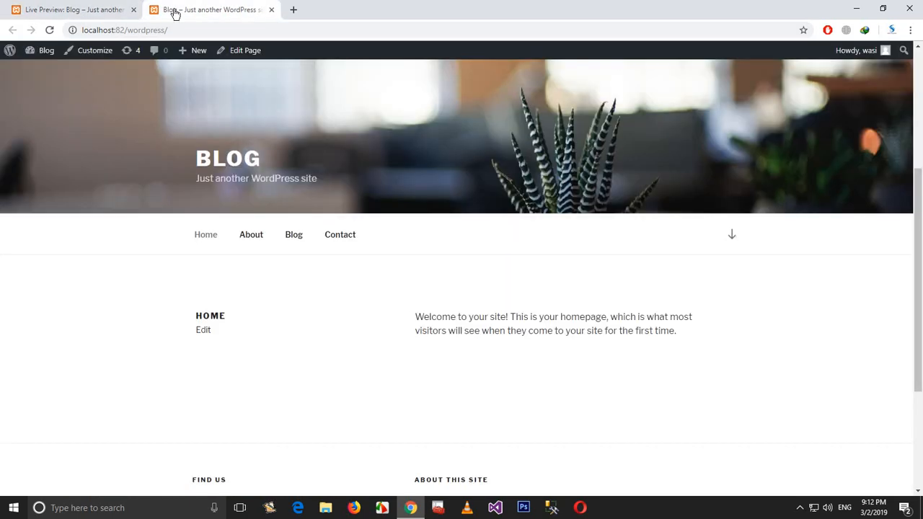
scroll(308, 397, "down", 3)
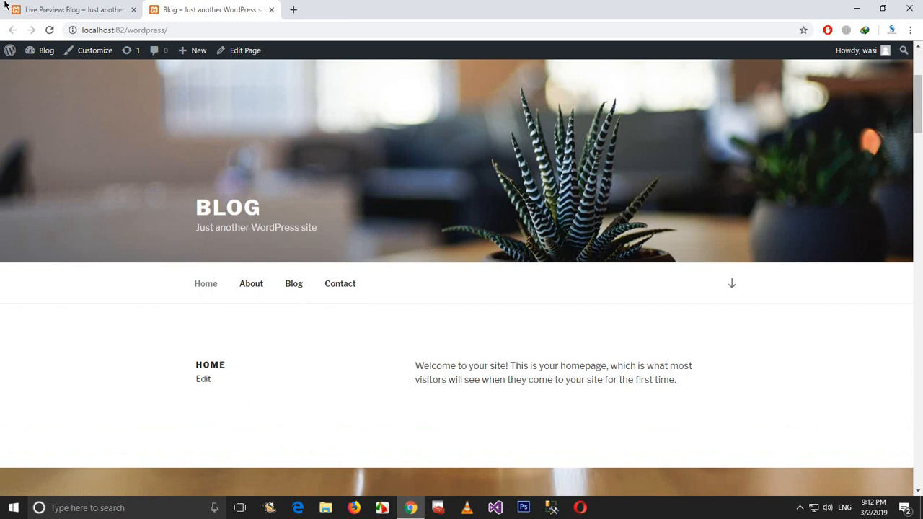
left_click(5, 5)
scroll(220, 341, "up", 5)
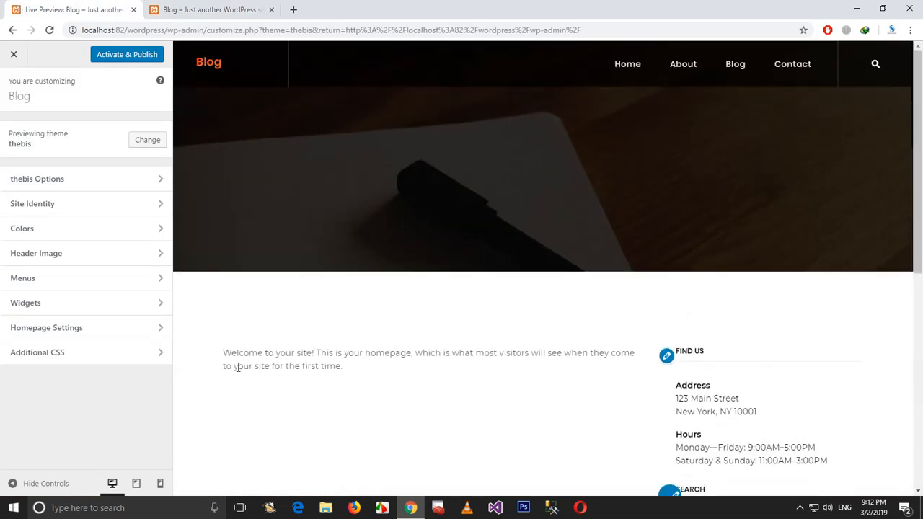
left_click(260, 6)
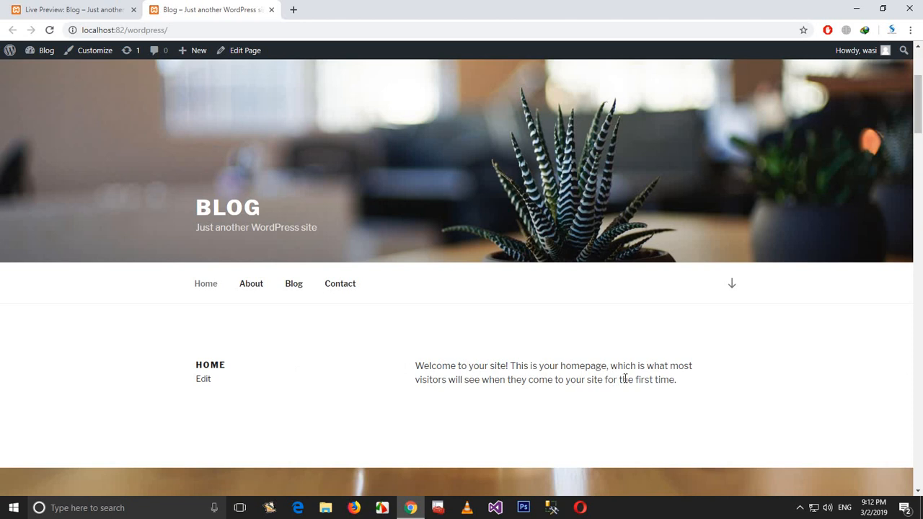
Activate and publish the thebis theme from its preview, and look over the previewed page down to the footer.
left_click(94, 8)
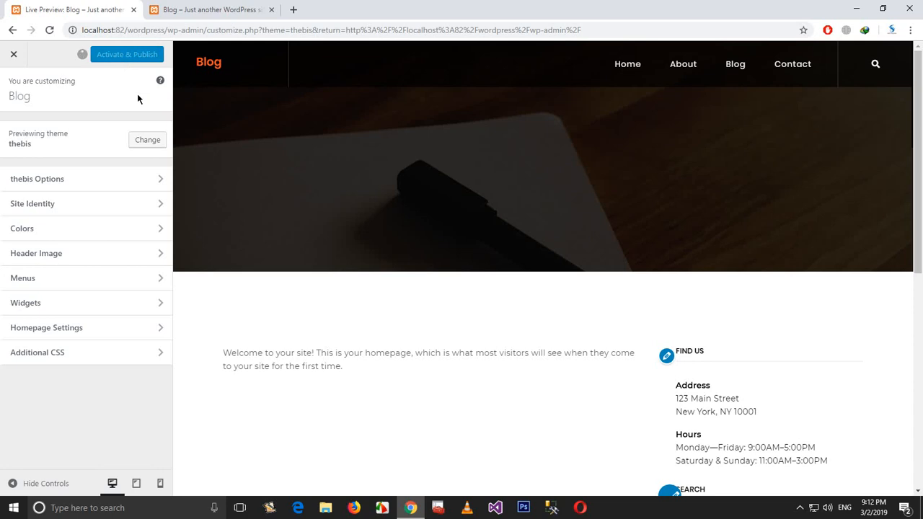
scroll(396, 282, "down", 6)
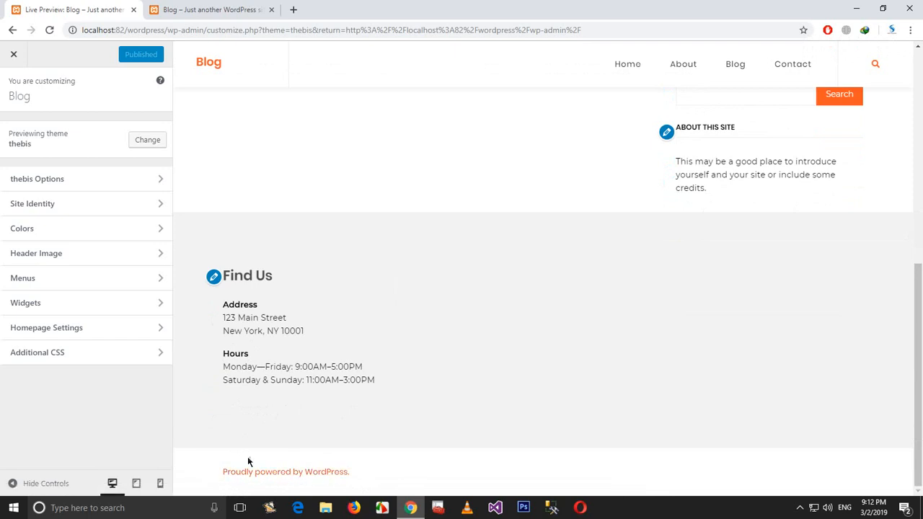
scroll(251, 422, "up", 10)
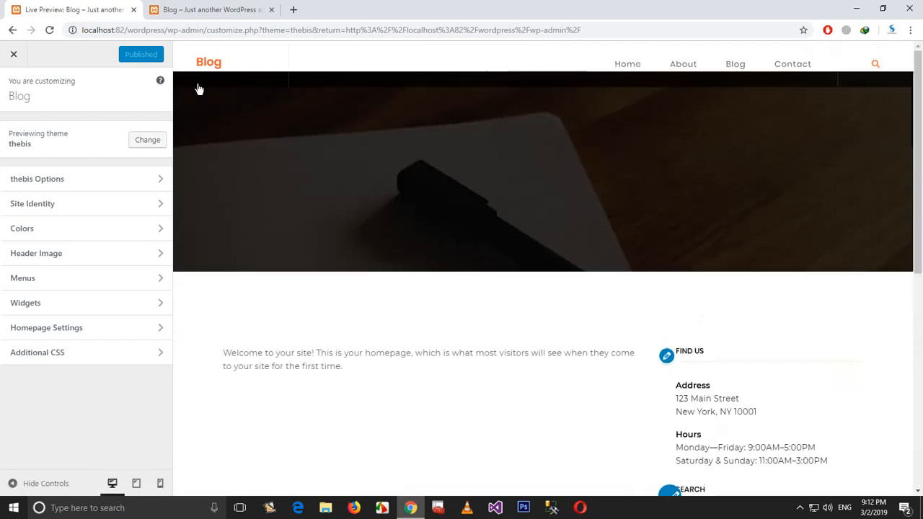
Reload the public site in the other tab and check its front page in the thebis theme.
left_click(217, 5)
left_click(66, 49)
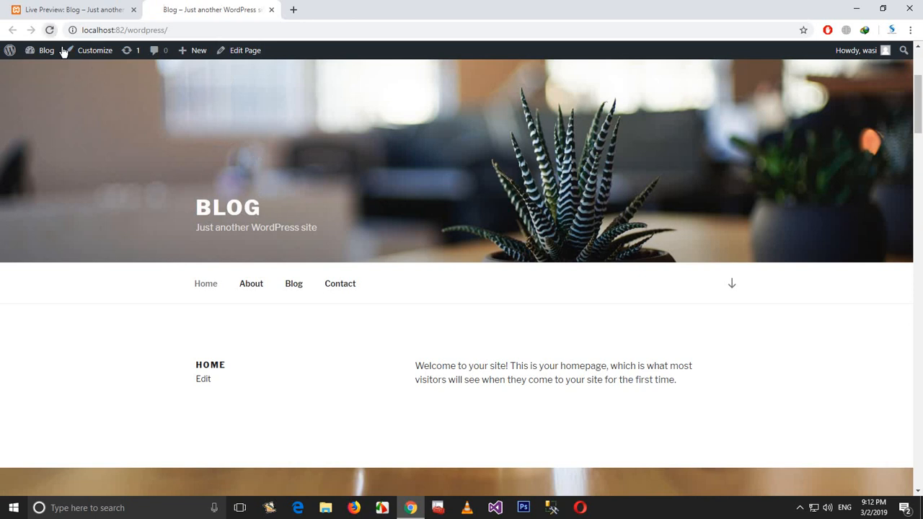
left_click(111, 18)
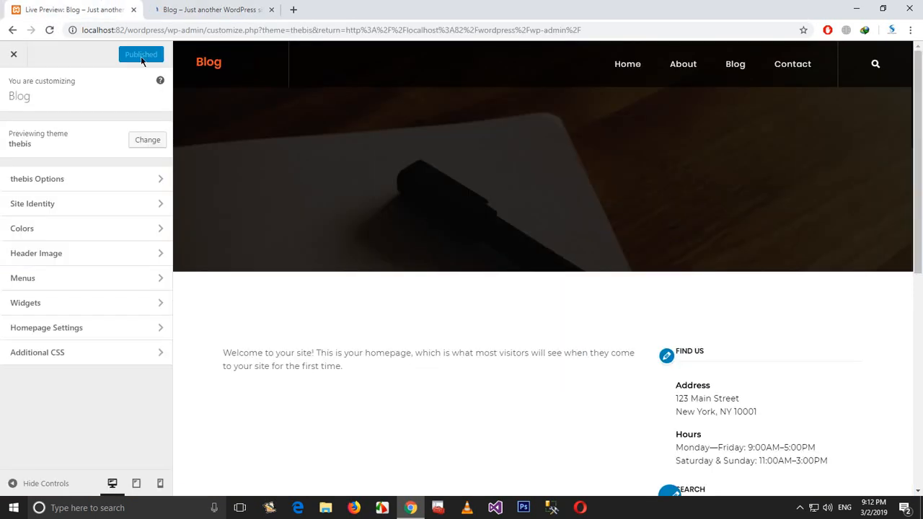
left_click(213, 7)
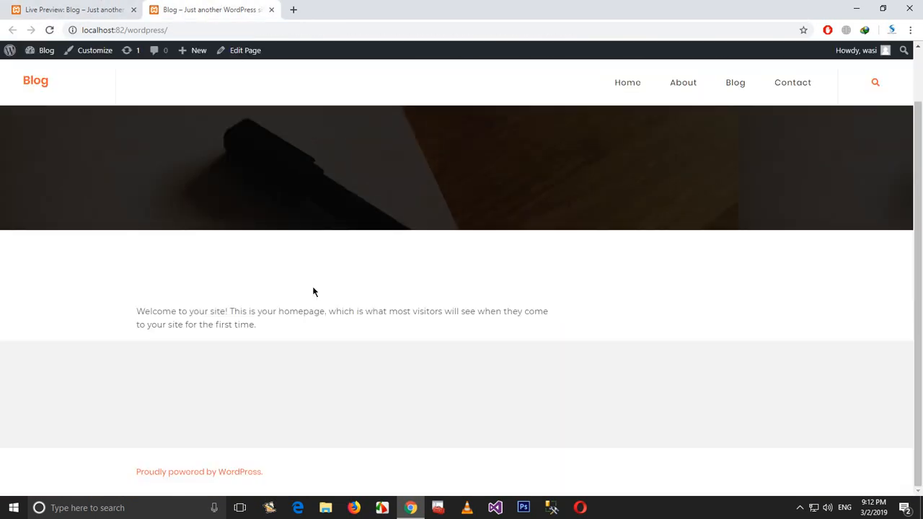
scroll(918, 252, "up", 2)
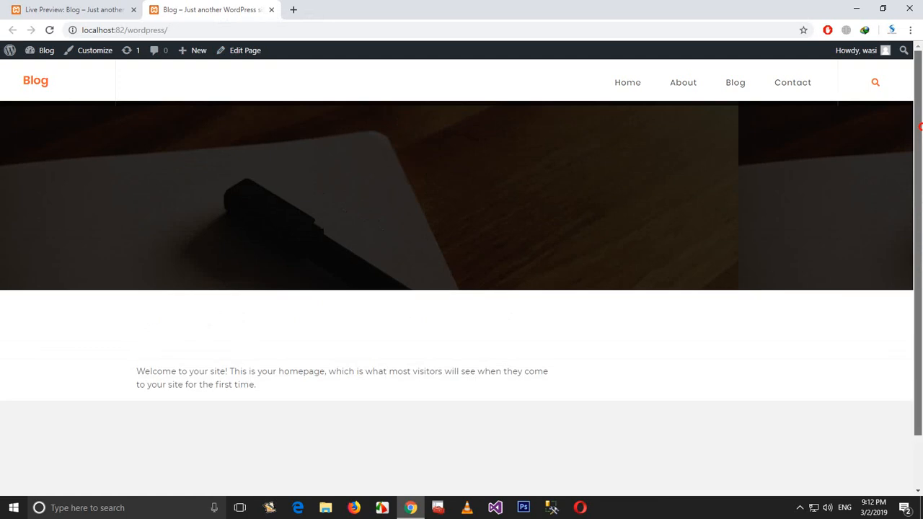
Close the thebis preview and start customizing the site again, viewing the public site in the other tab during loading.
left_click(4, 11)
left_click(16, 56)
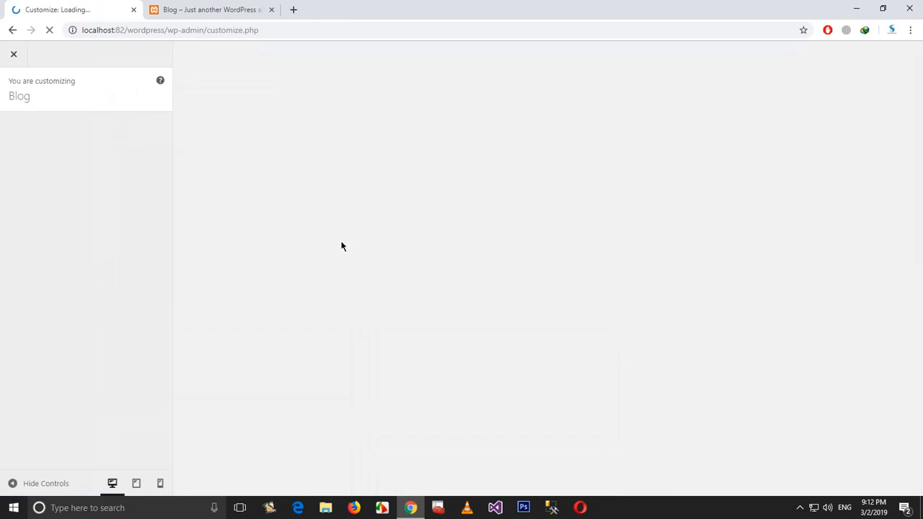
left_click(211, 6)
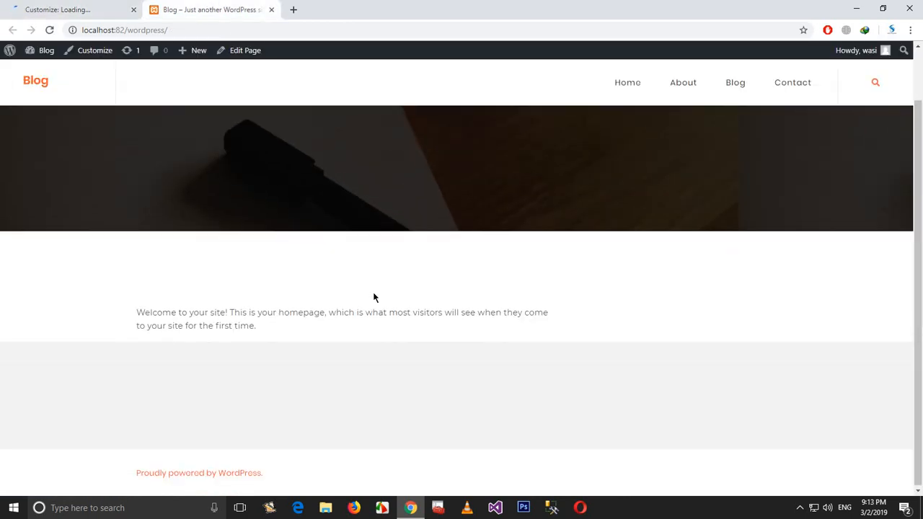
scroll(373, 297, "down", 1)
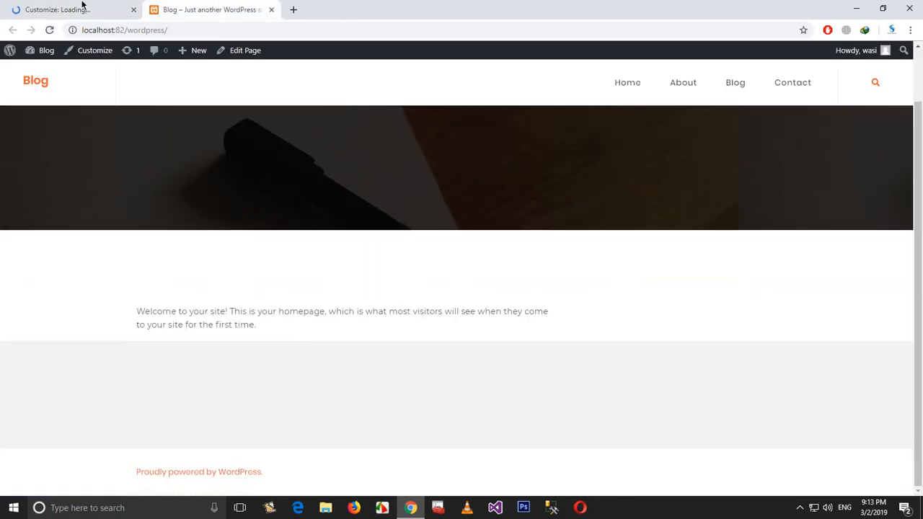
left_click(81, 5)
left_click(248, 7)
left_click(75, 6)
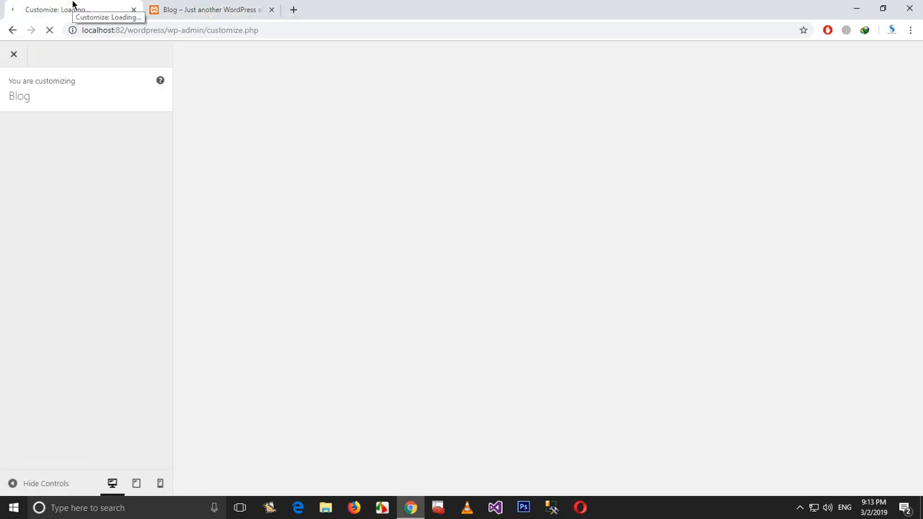